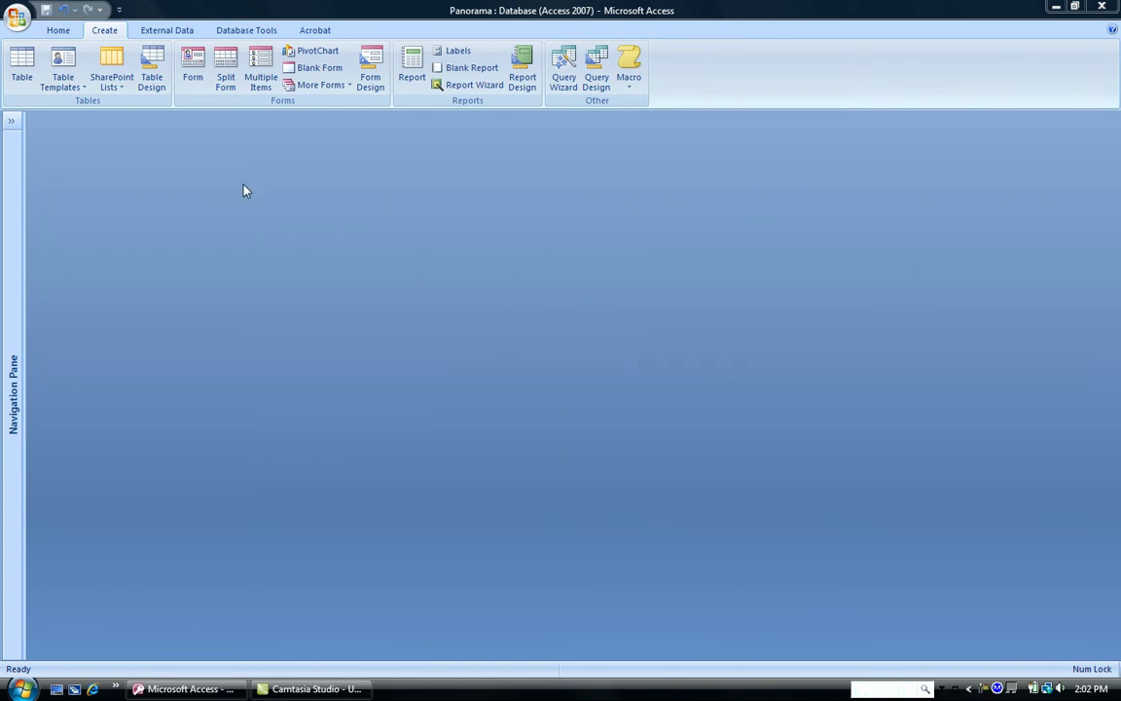
# - Launch the Crosstab Query Wizard and choose the saved query qryCustomersAndInvoices as its source
pyautogui.click(559, 64)
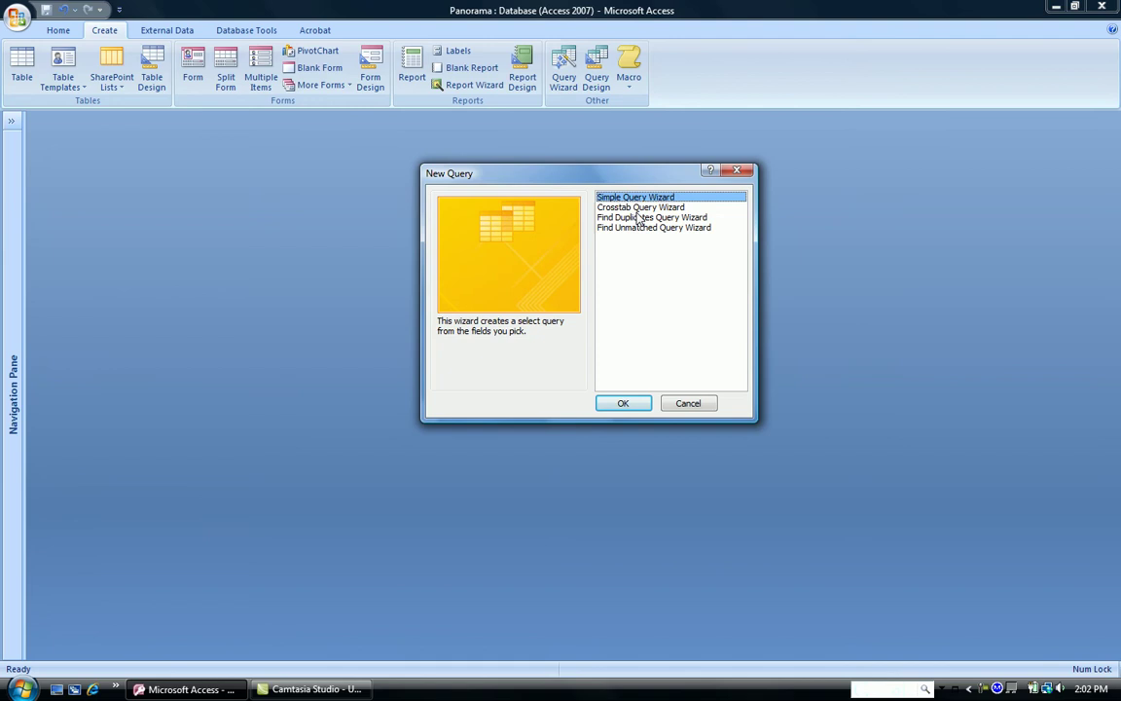
pyautogui.click(632, 208)
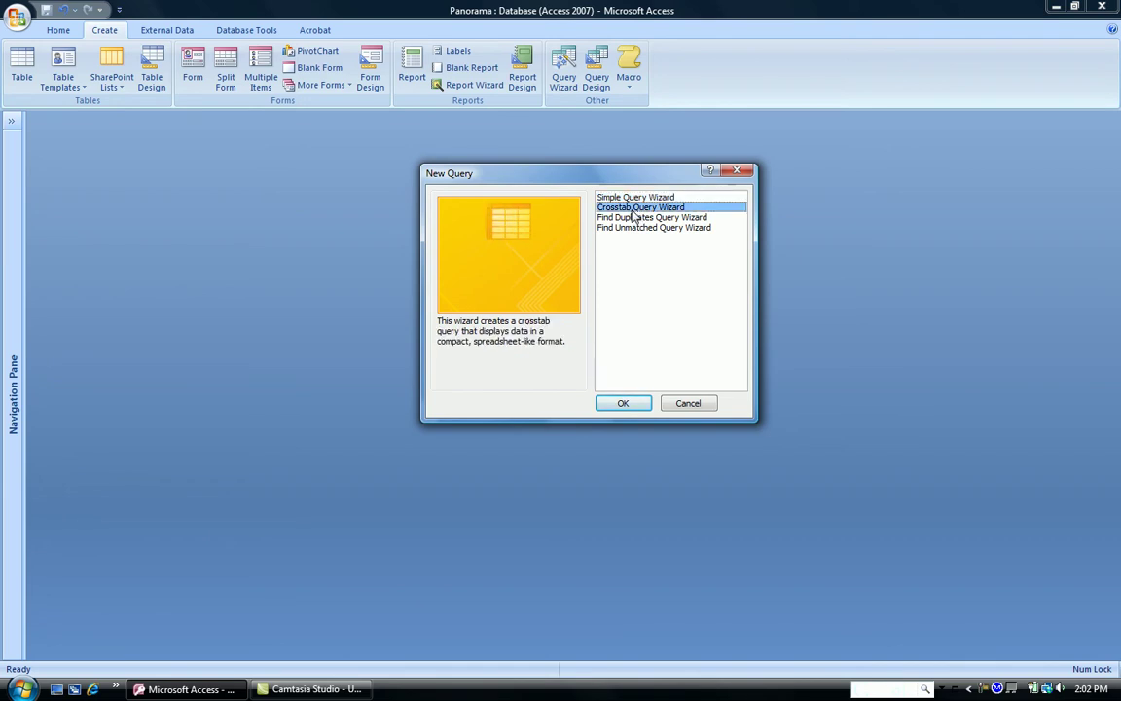
pyautogui.click(623, 405)
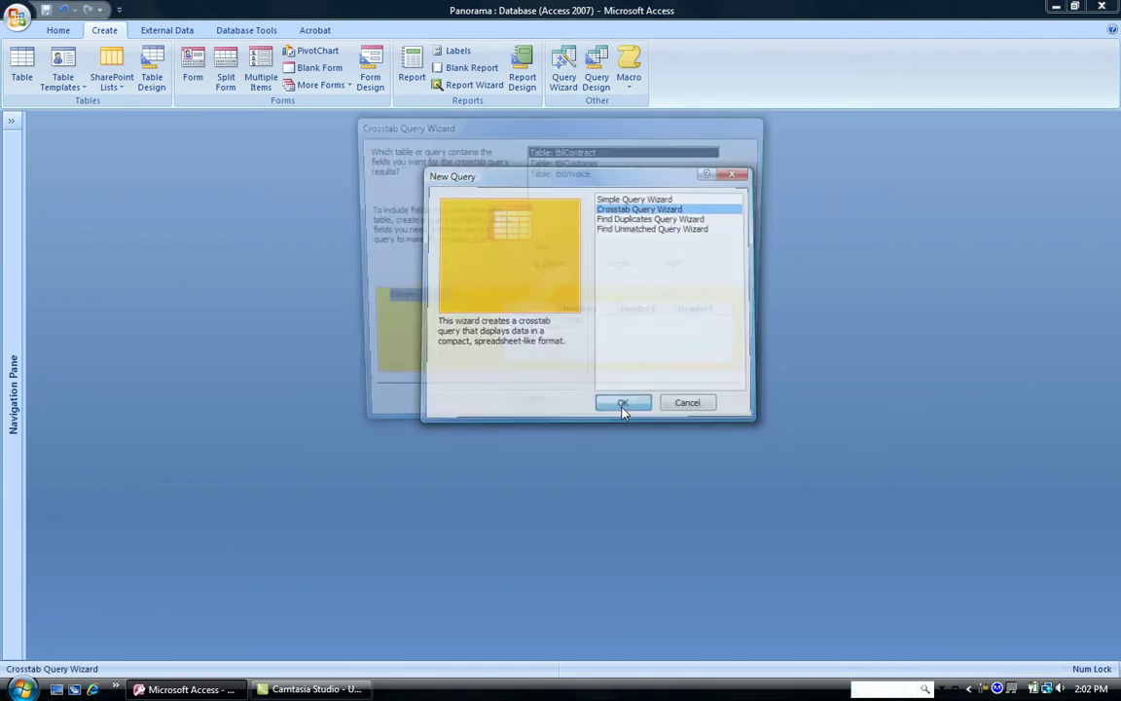
pyautogui.moveTo(587, 133); pyautogui.dragTo(540, 190)
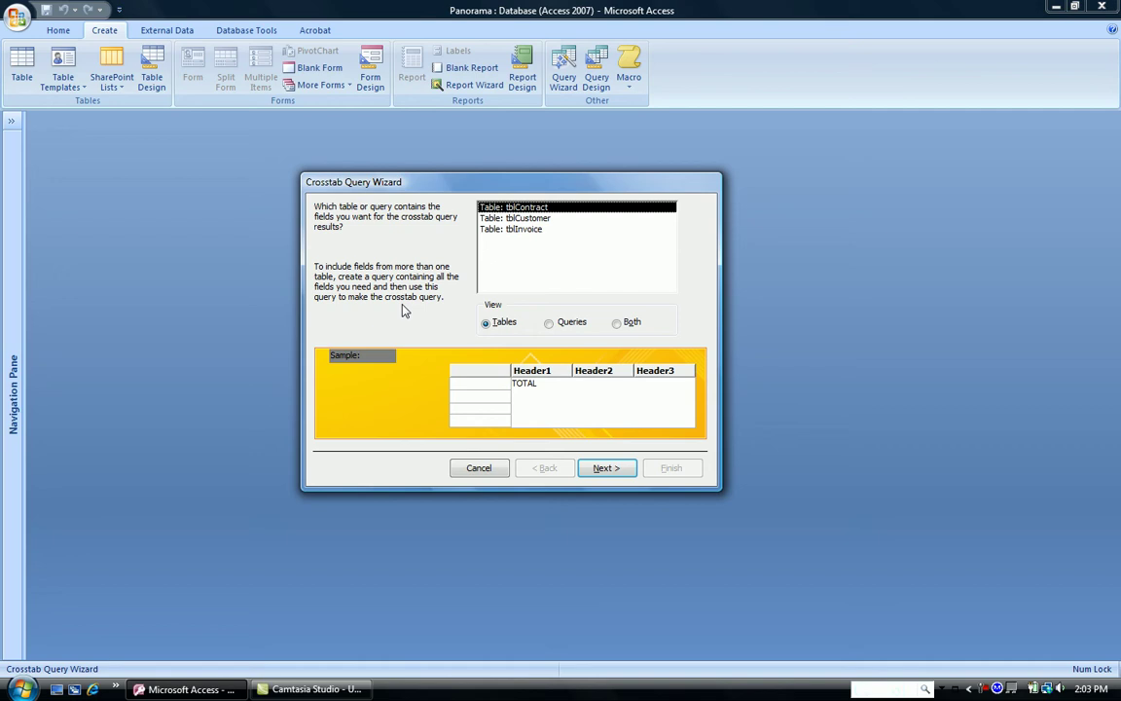
pyautogui.click(550, 325)
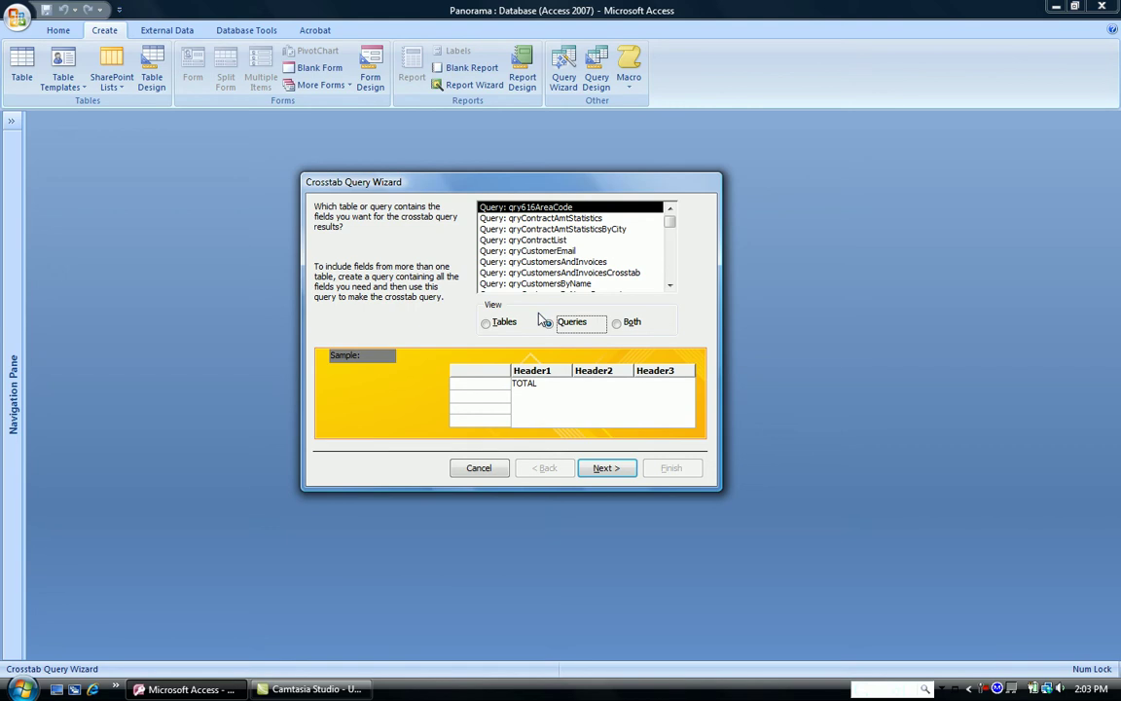
pyautogui.click(545, 263)
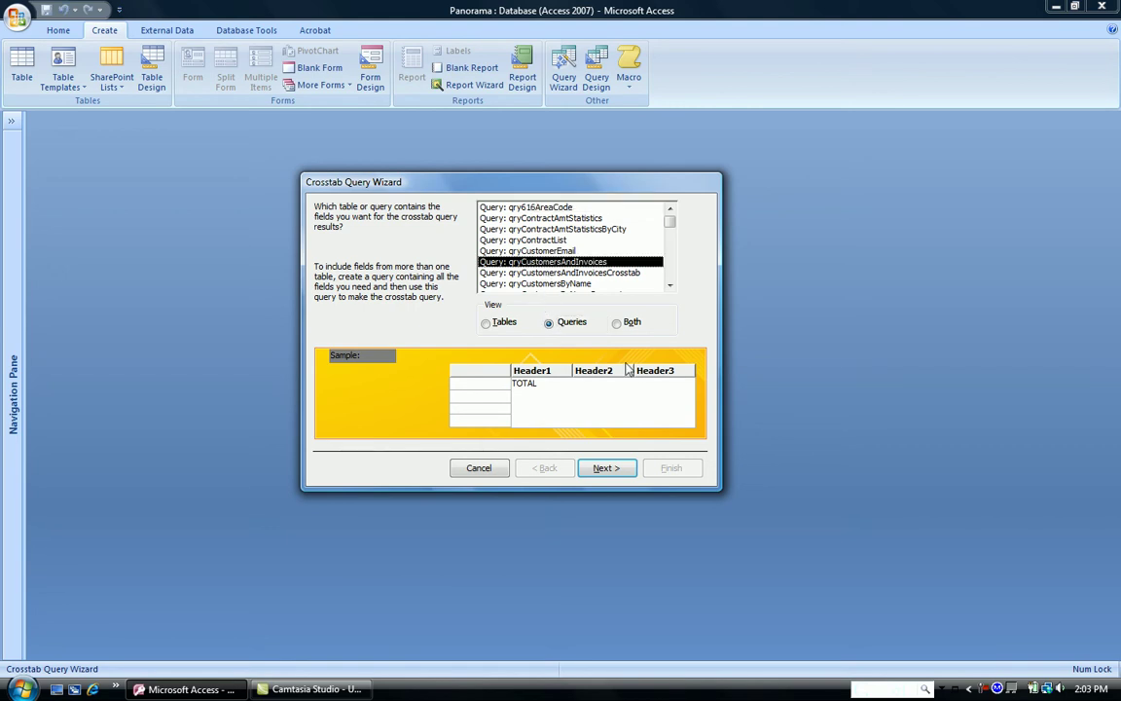
pyautogui.click(599, 473)
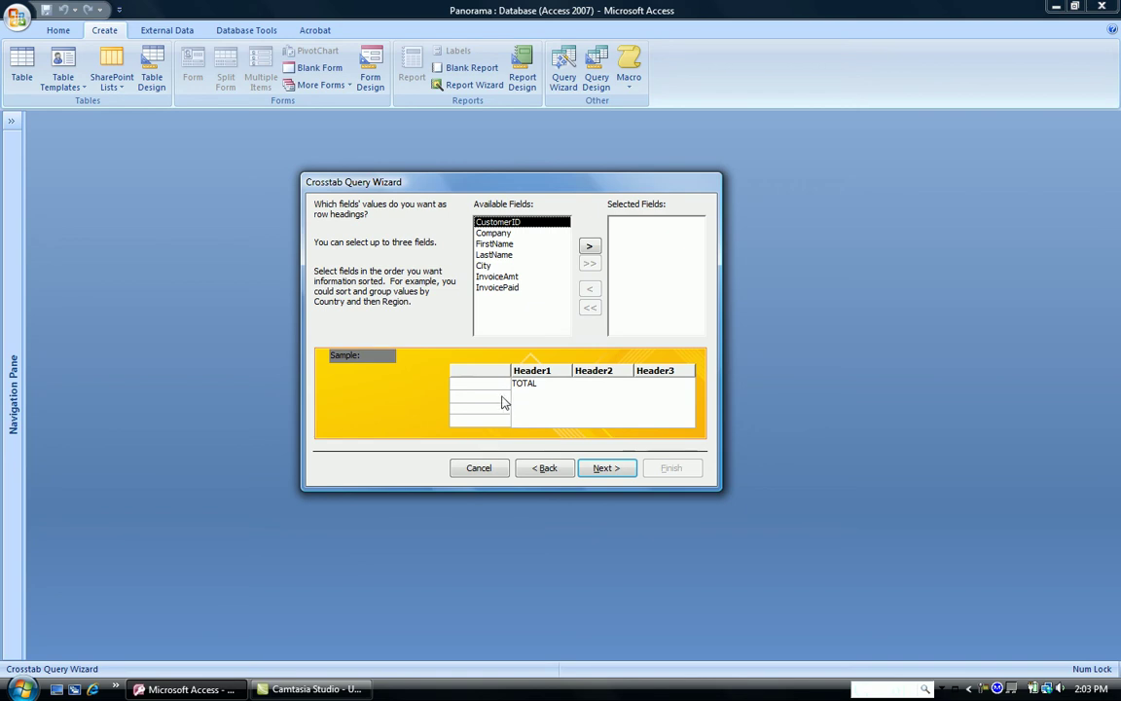
# - Add City as the crosstab's row heading and continue
pyautogui.click(482, 267)
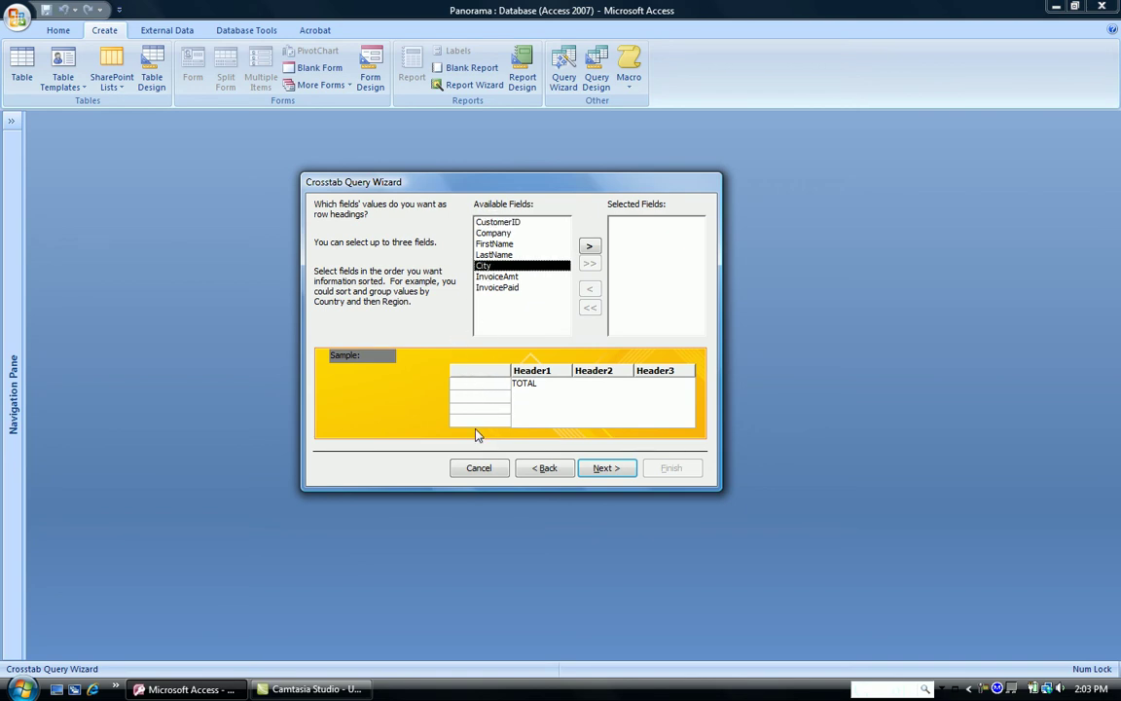
pyautogui.click(589, 246)
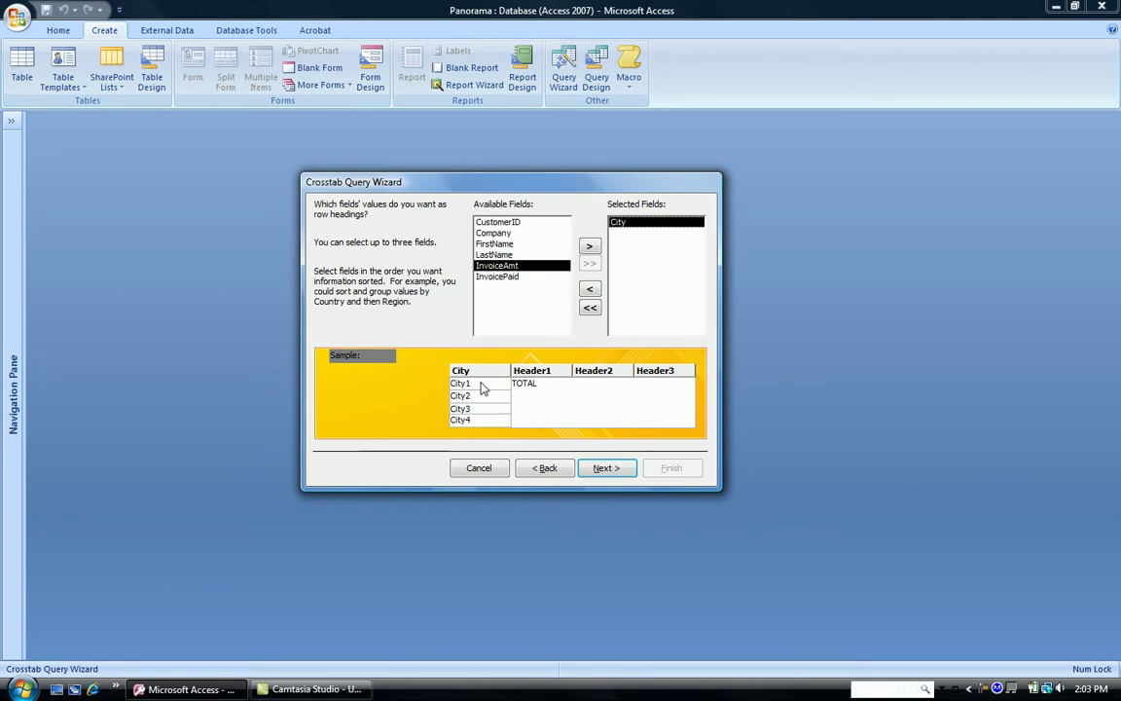
pyautogui.click(597, 470)
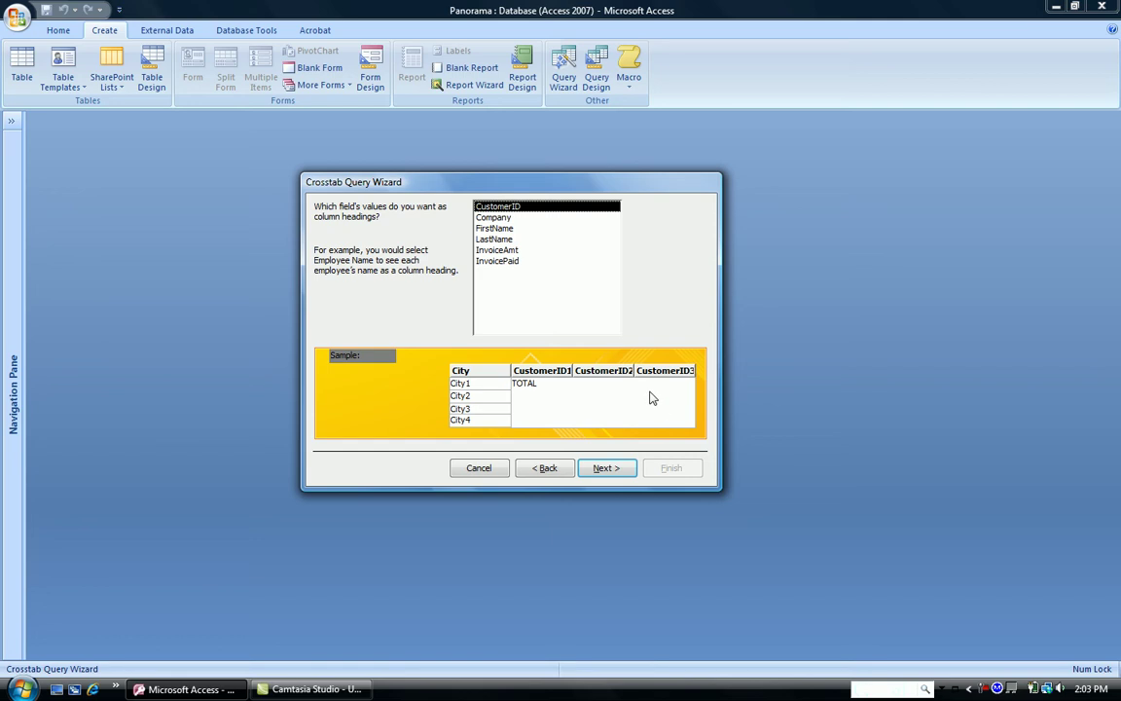
# - Pick InvoicePaid as the column-heading field and continue
pyautogui.click(506, 262)
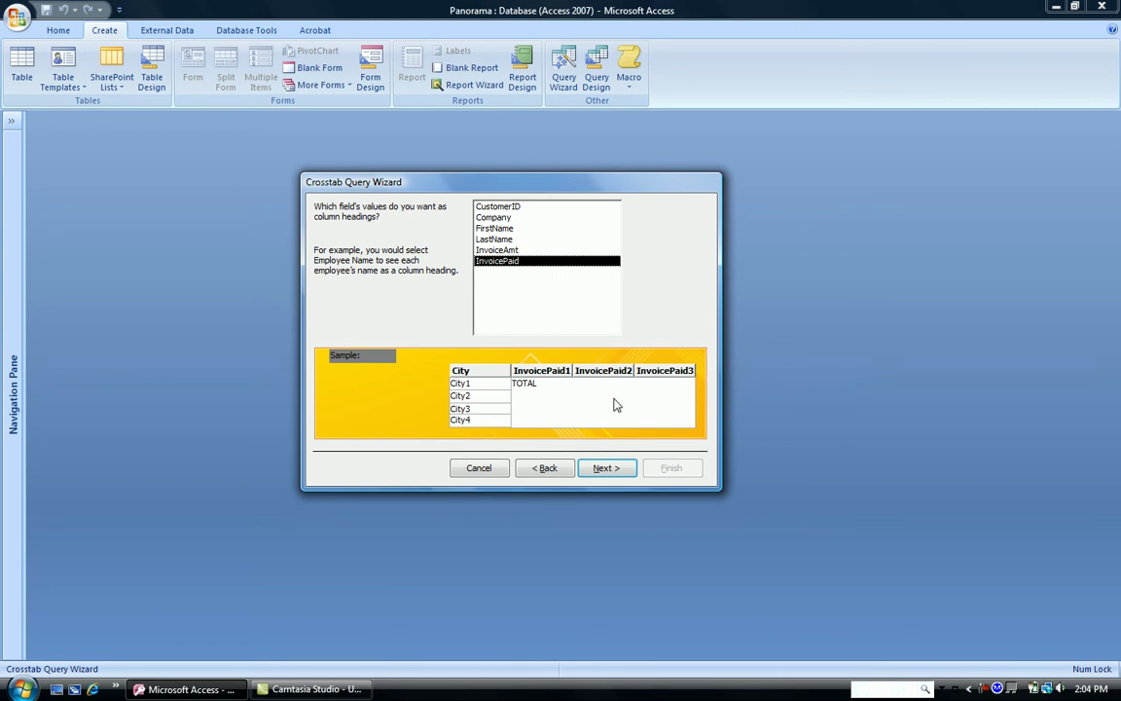
pyautogui.click(605, 468)
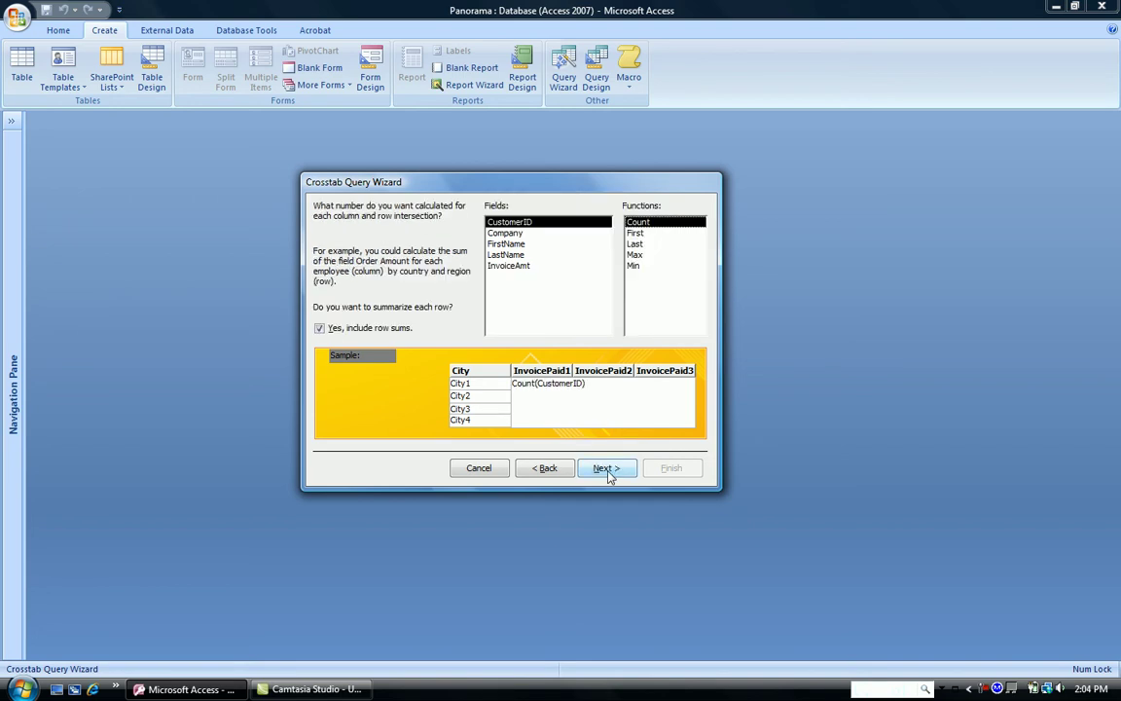
# - Calculate Sum of InvoiceAmt with row sums included, then continue
pyautogui.click(516, 271)
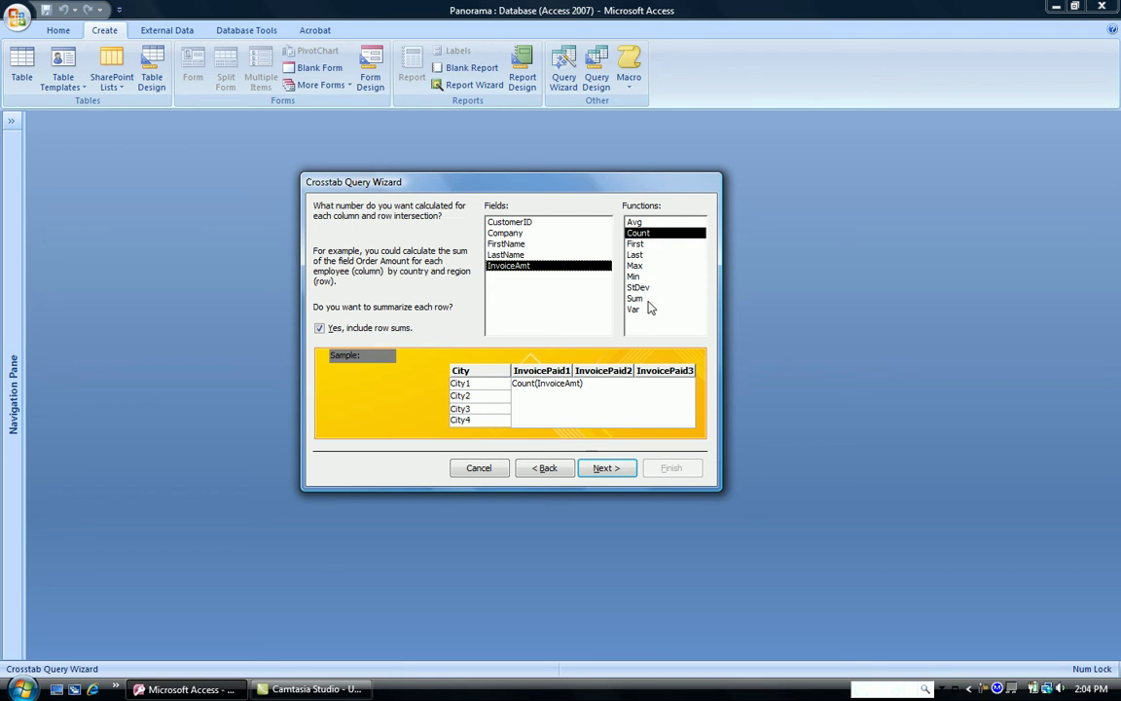
pyautogui.click(634, 298)
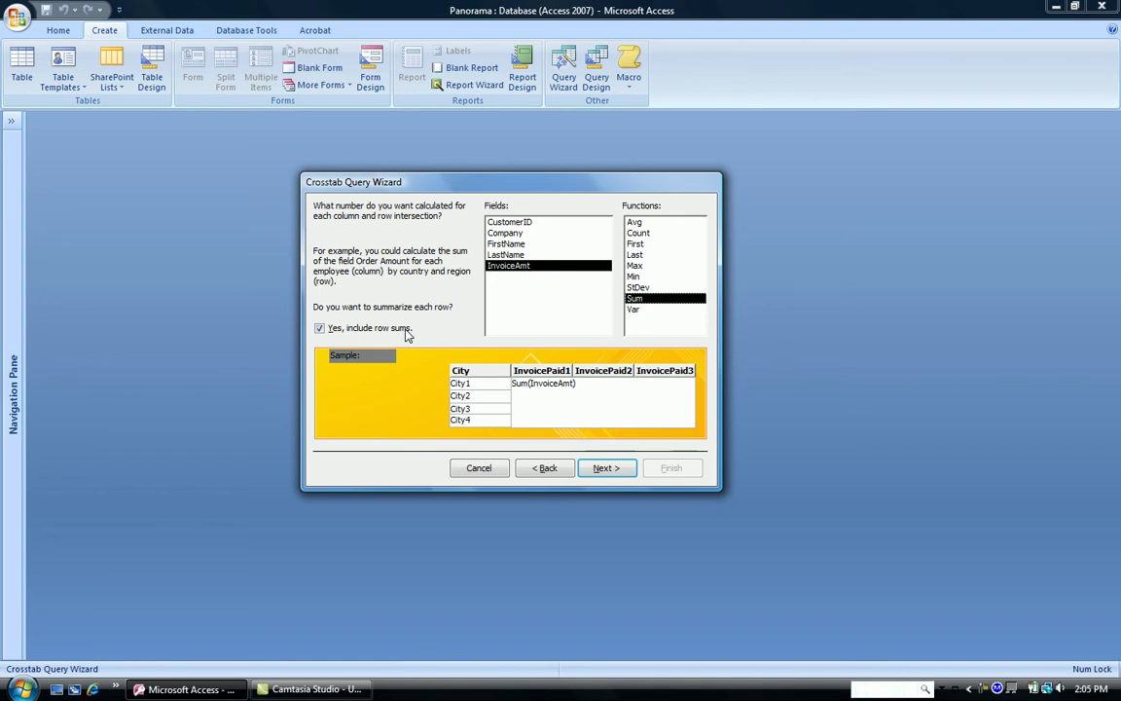
pyautogui.click(603, 469)
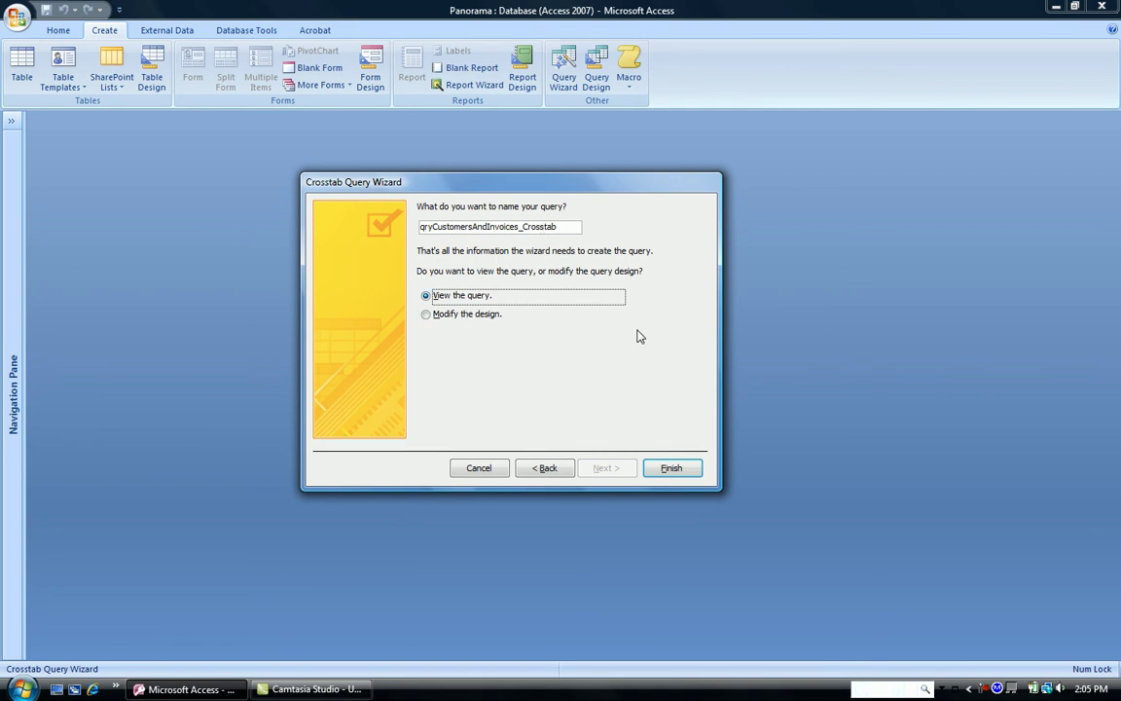
# - Finish the wizard, keeping the name qryCustomersAndInvoices_Crosstab and viewing the results
pyautogui.click(670, 469)
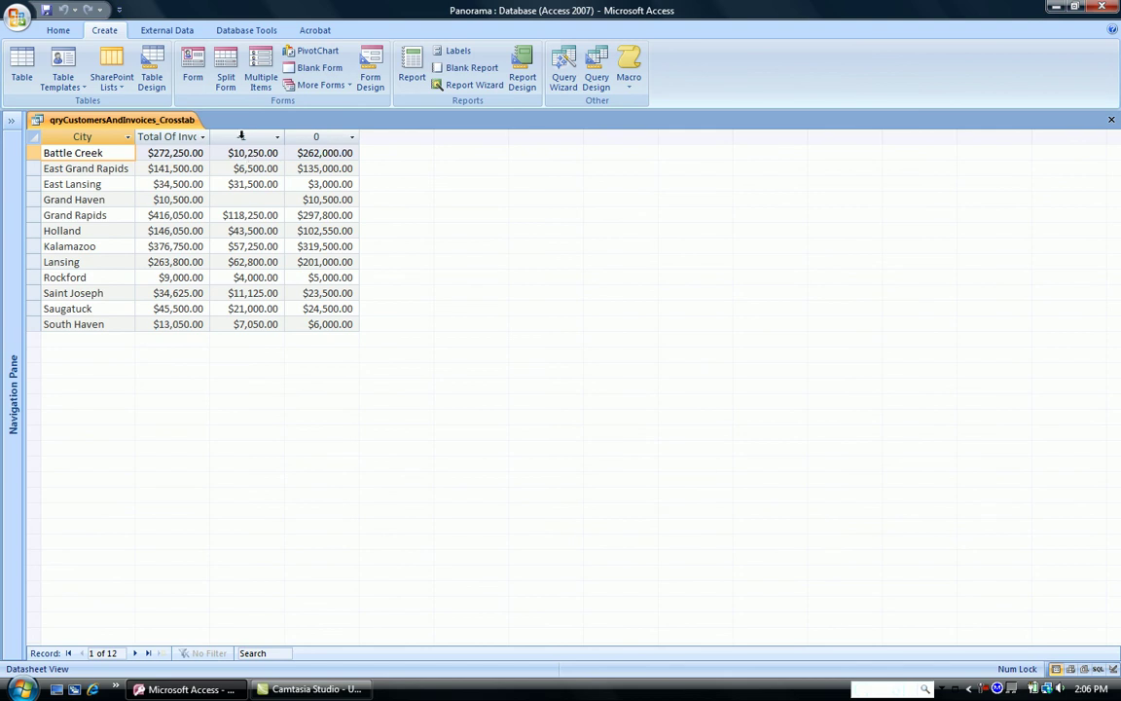
# - Switch the crosstab to Design view, enlarge the field list, and bring up the InvoicePaid field's options
pyautogui.click(59, 32)
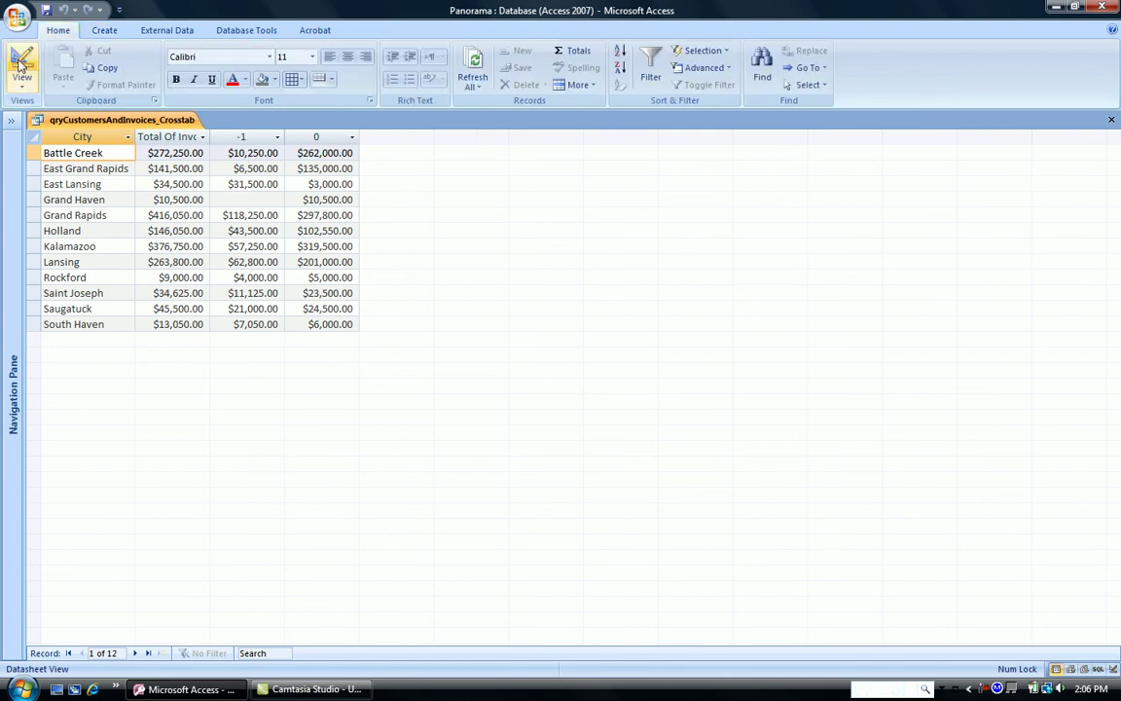
pyautogui.click(21, 61)
pyautogui.moveTo(174, 248); pyautogui.dragTo(254, 301)
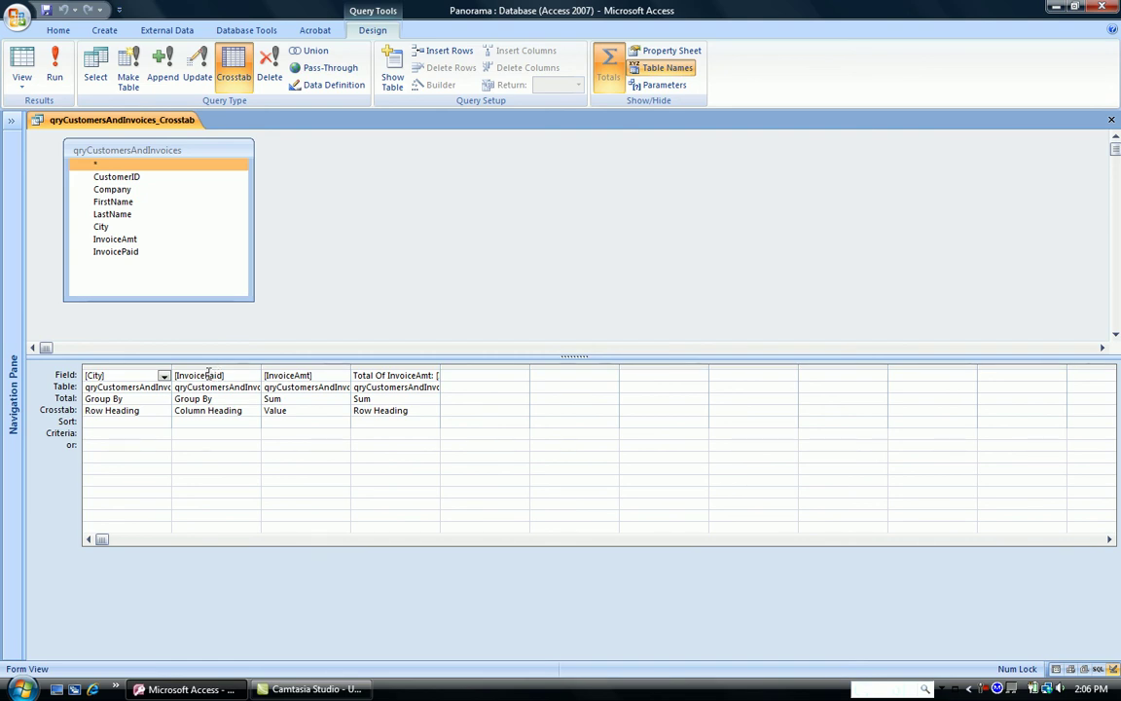
pyautogui.click(208, 375)
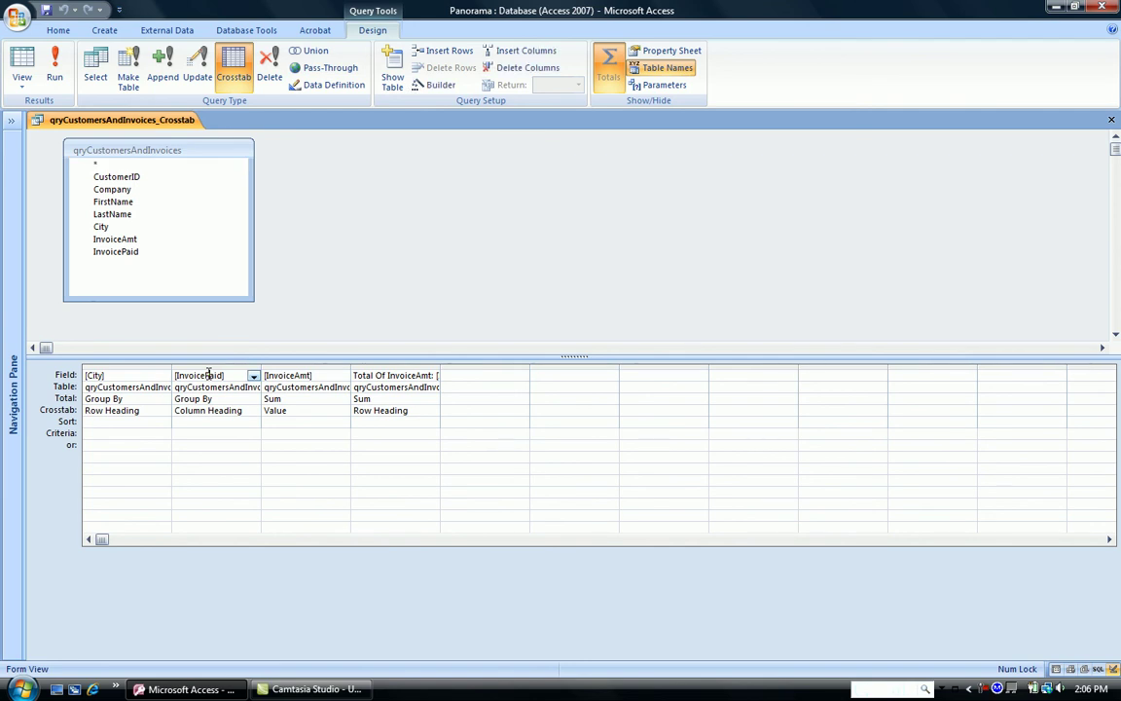
pyautogui.rightClick(209, 375)
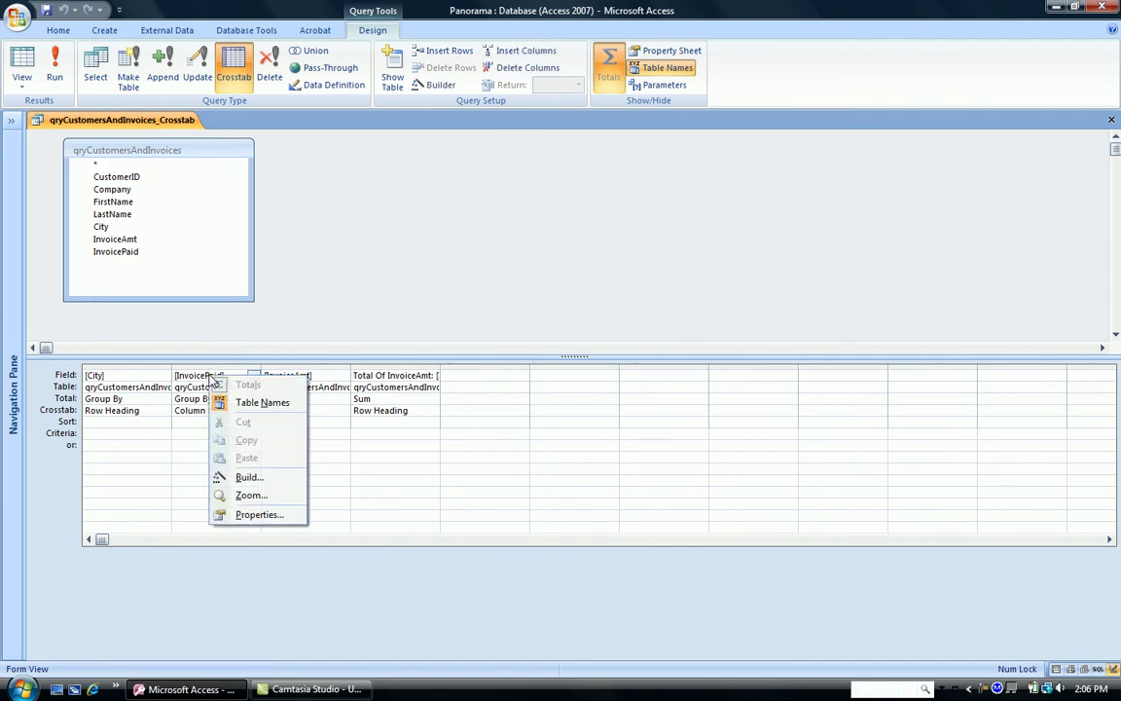
# - In Zoom, replace [InvoicePaid] with iif(invoicePaid, "paid", "unpaid")
pyautogui.click(246, 495)
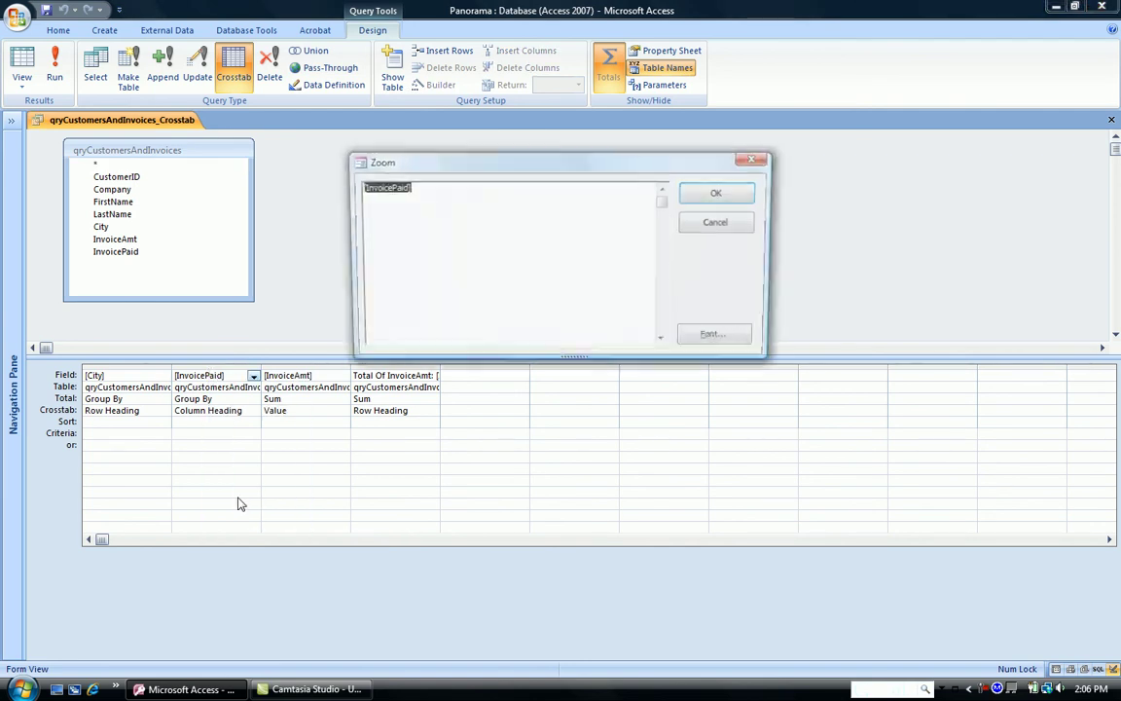
pyautogui.click(452, 238)
pyautogui.moveTo(447, 233); pyautogui.dragTo(335, 195)
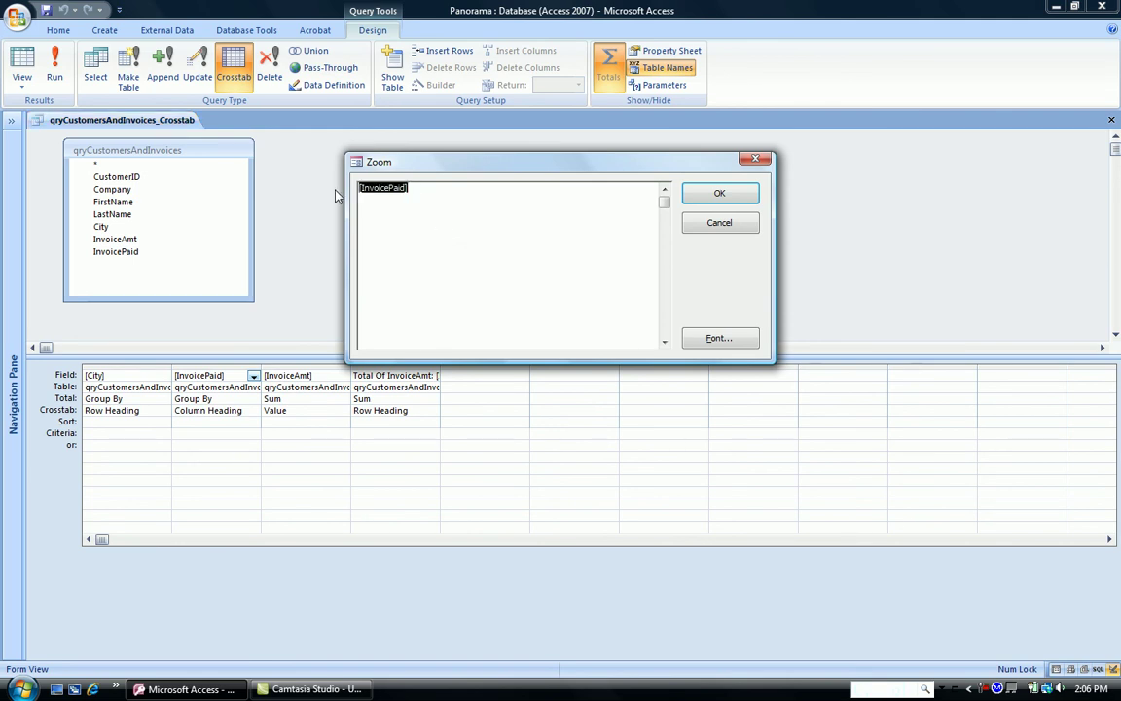
pyautogui.press('Delete')
pyautogui.write('iif(invoice')
pyautogui.write('P')
pyautogui.write('a')
pyautogui.write('id,')
pyautogui.write('"pa')
pyautogui.write('di"')
pyautogui.write(',')
pyautogui.press('BackSpace')
pyautogui.press('BackSpace')
pyautogui.press('BackSpace')
pyautogui.write('id",')
pyautogui.write('"un')
pyautogui.write('paid')
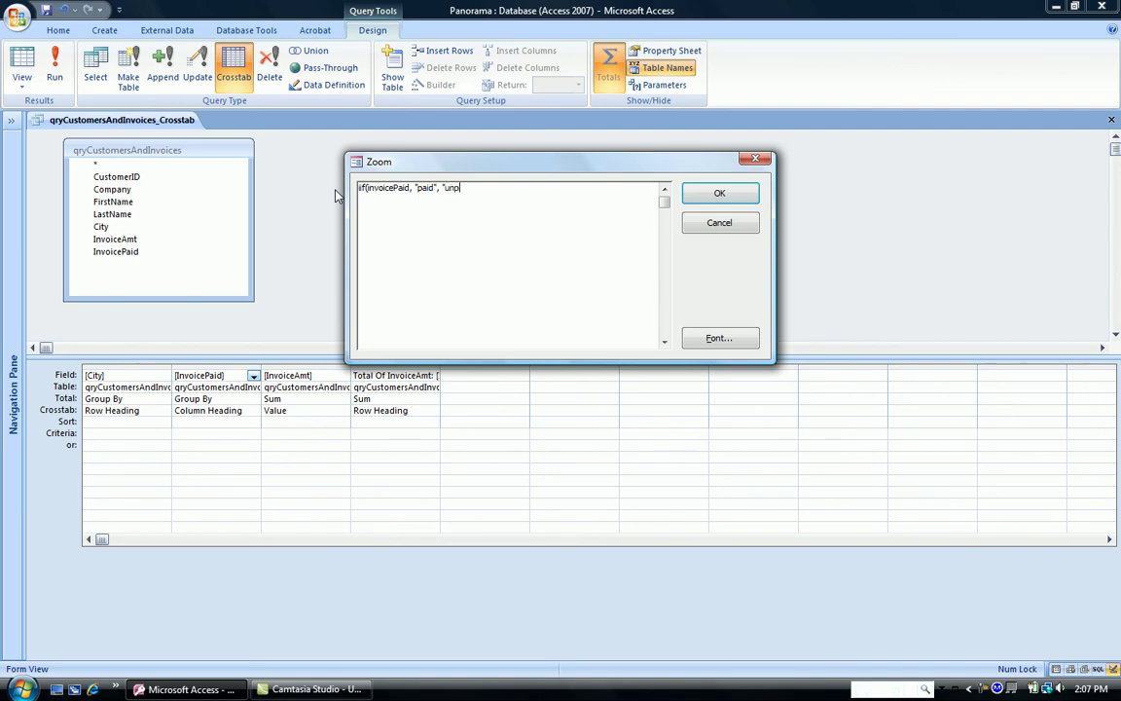
pyautogui.write('")')
pyautogui.click(720, 197)
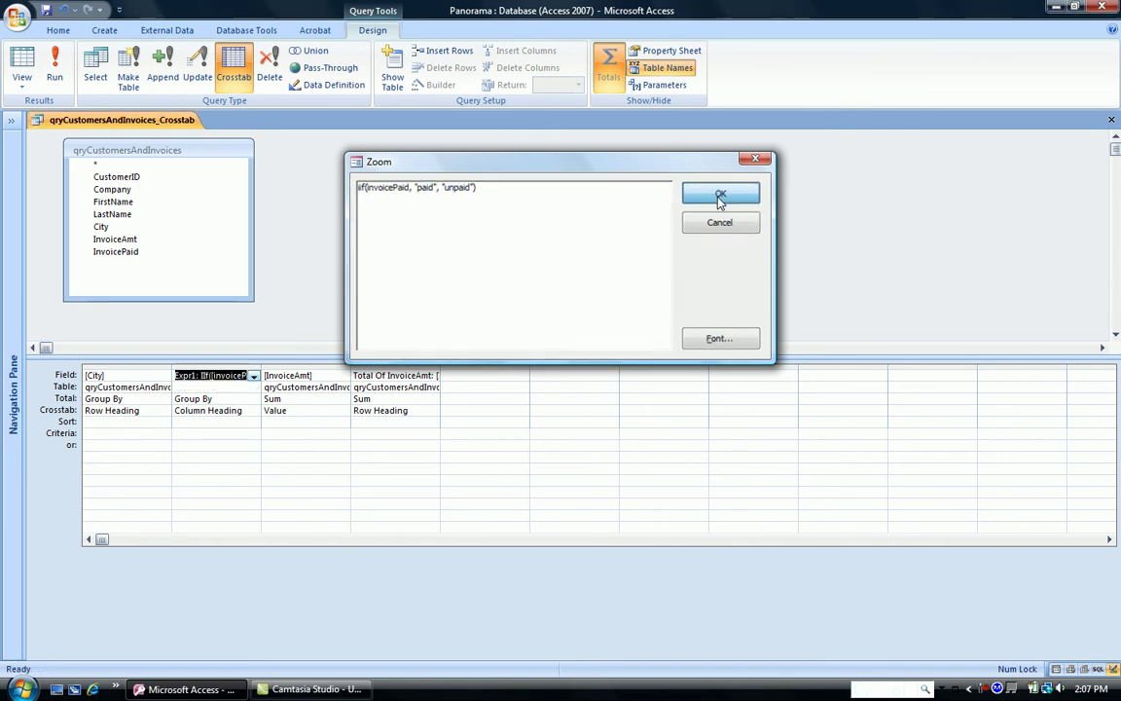
# - Run the query and autofit the Total Of InvoiceAmt column width
pyautogui.click(57, 68)
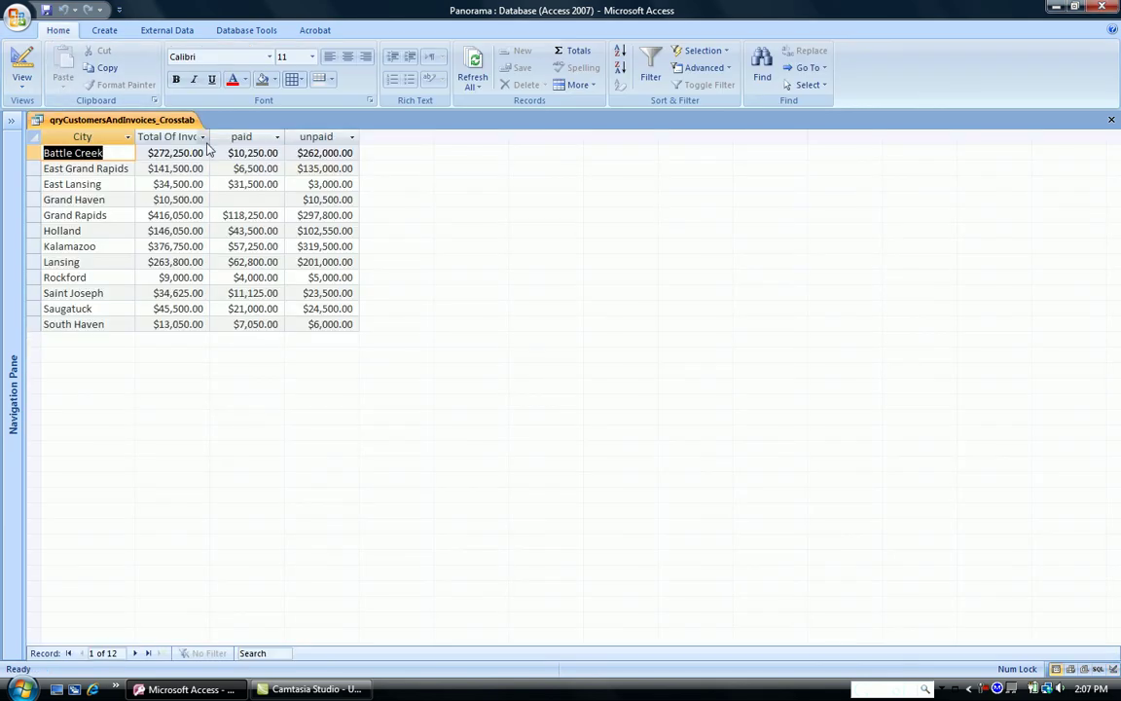
pyautogui.moveTo(211, 134); pyautogui.dragTo(238, 141)
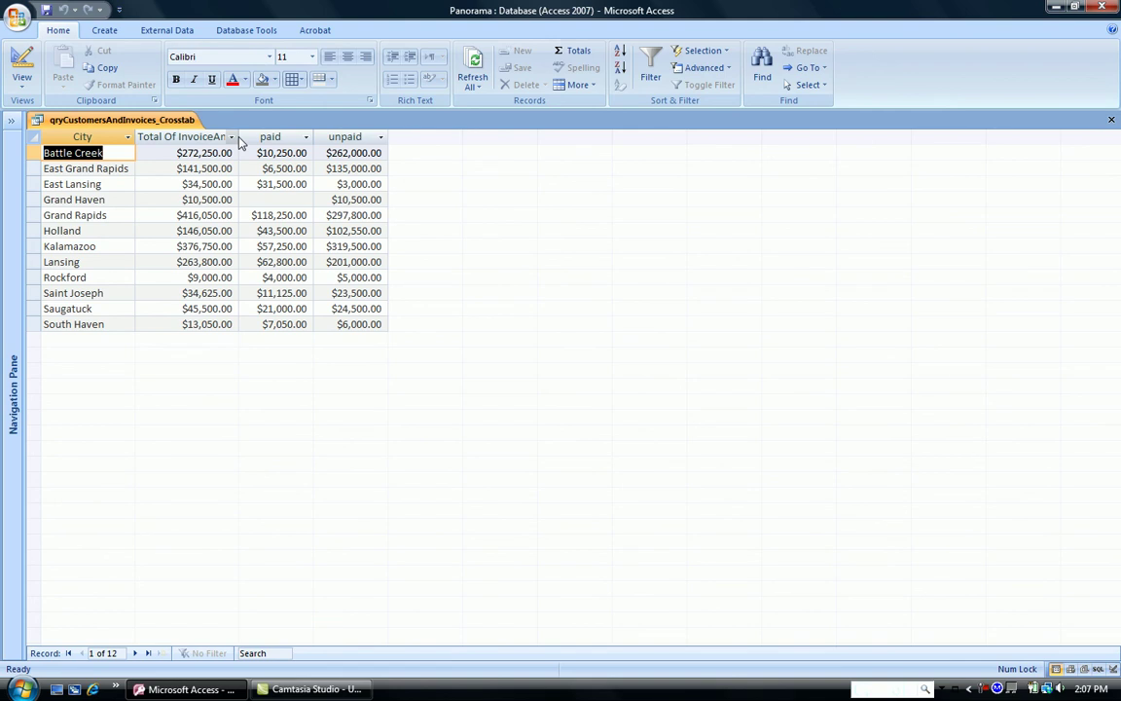
pyautogui.doubleClick(239, 136)
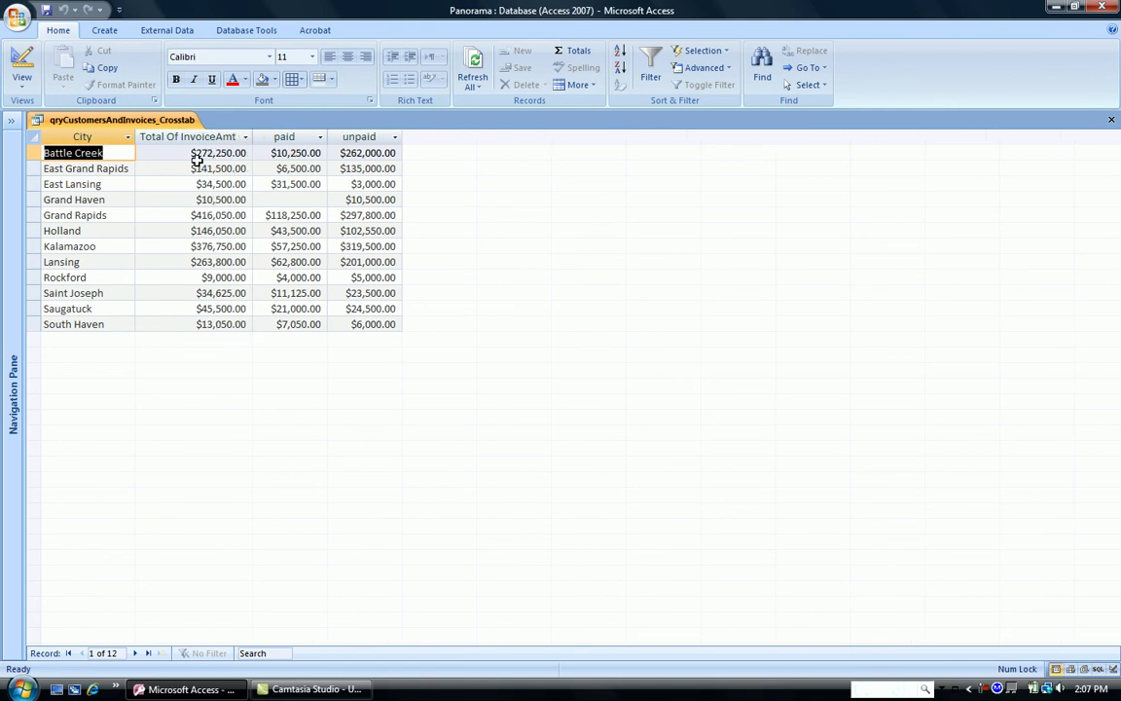